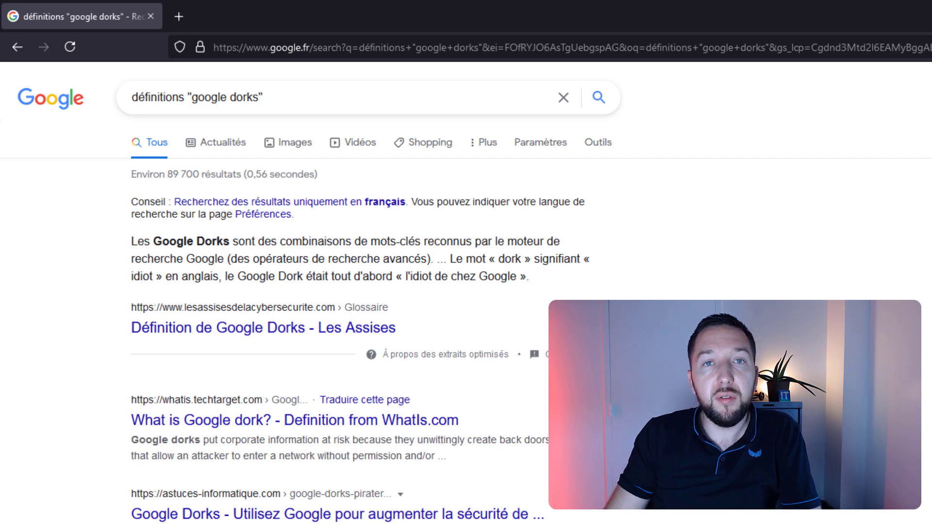
Replace the current query with site:it-connect.fr, run the search and look through the results from that site
drag(308, 93, 83, 75)
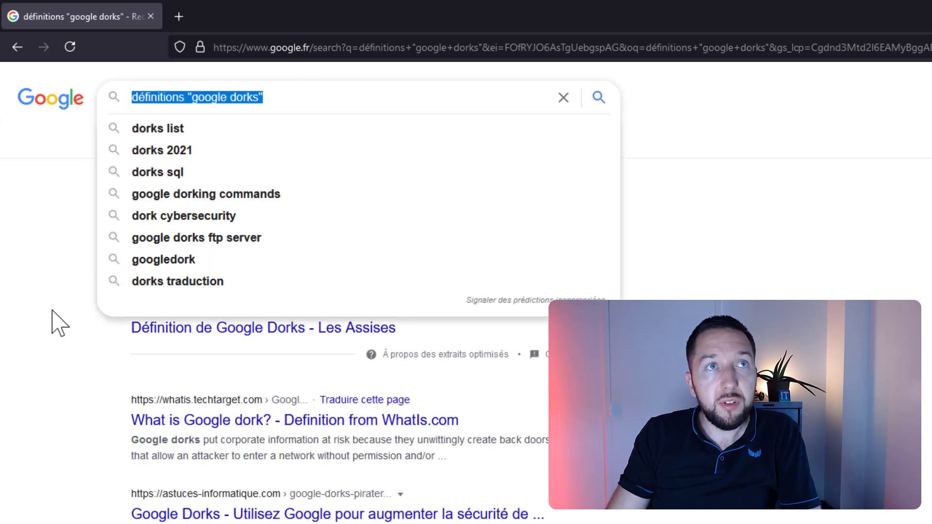
text(site:)
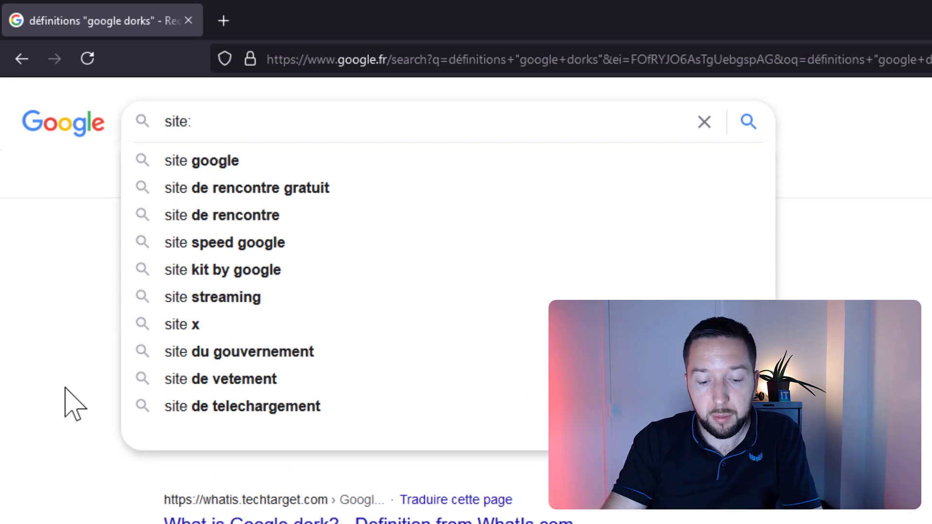
text(it-connect.fr)
key(Return)
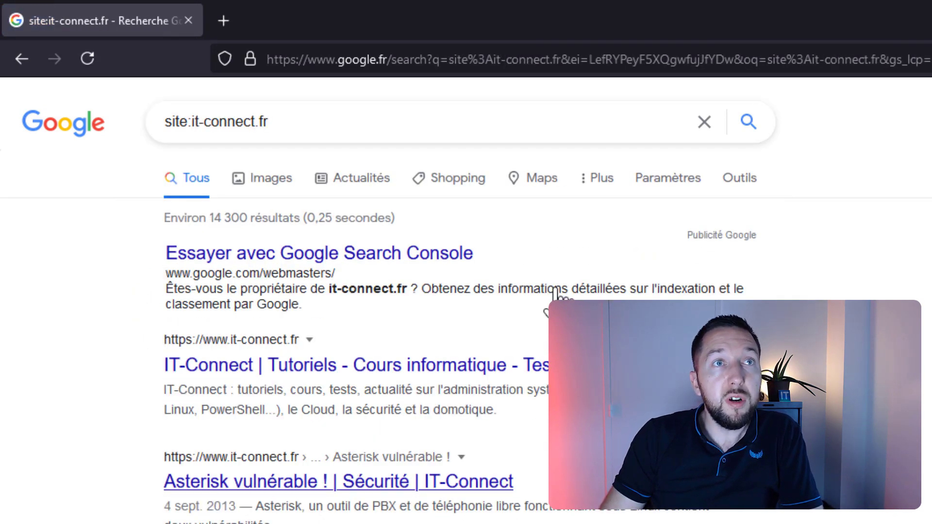
scroll(160, 326, down, 10)
scroll(461, 360, down, 4)
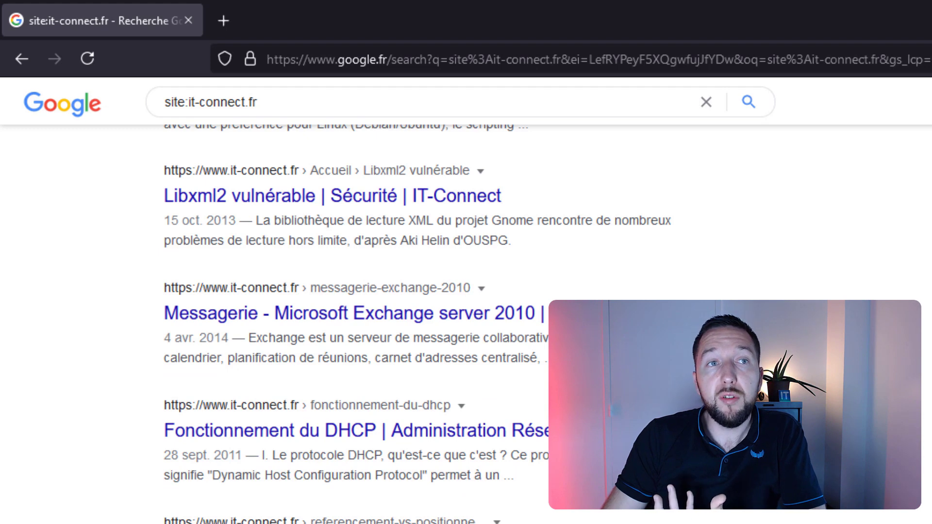
scroll(354, 310, up, 15)
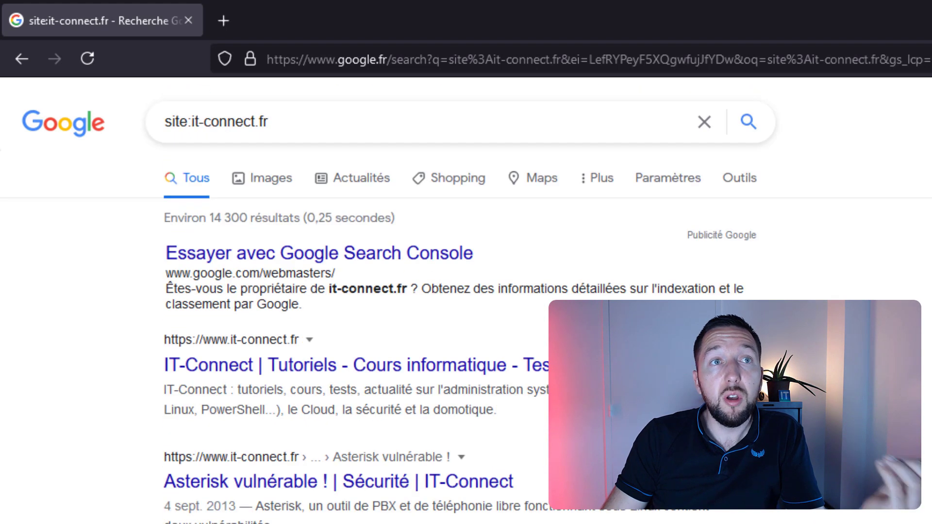
Narrow the site:it-connect.fr search by adding the keywords windows server, and run it
click(300, 124)
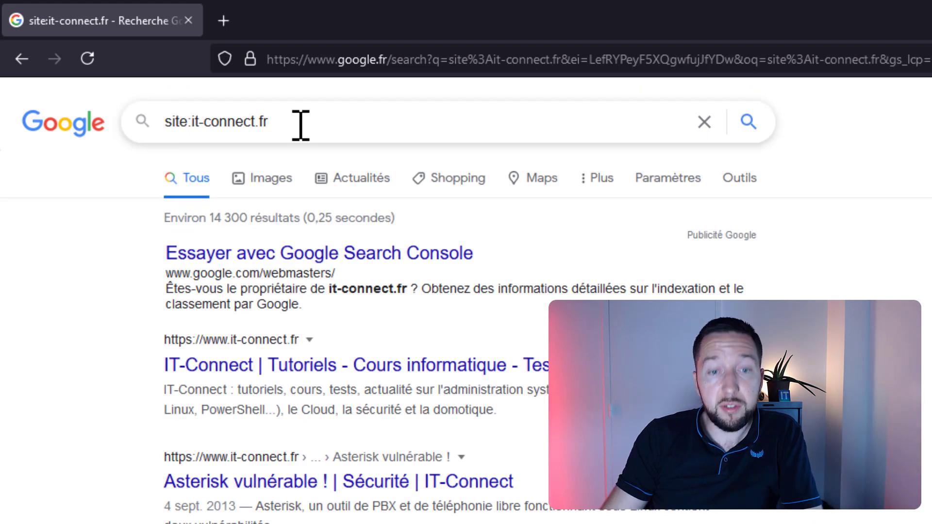
text(windows server)
key(Return)
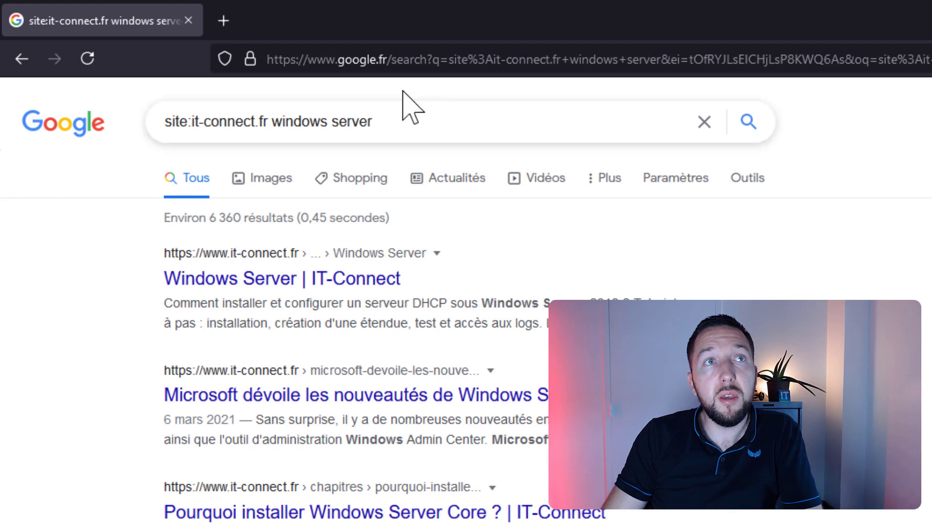
Clear the query and search using only the file type operator filetype:pdf
click(401, 123)
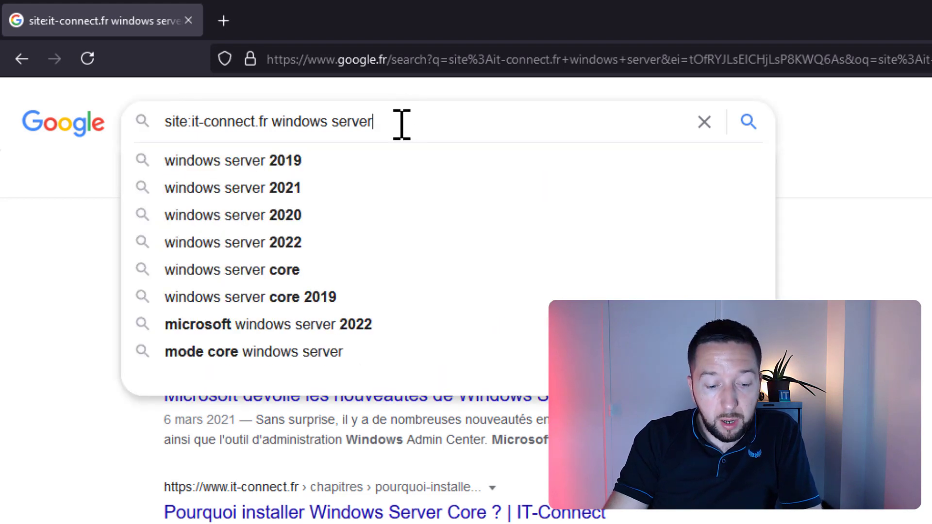
key(ctrl+a)
key(BackSpace)
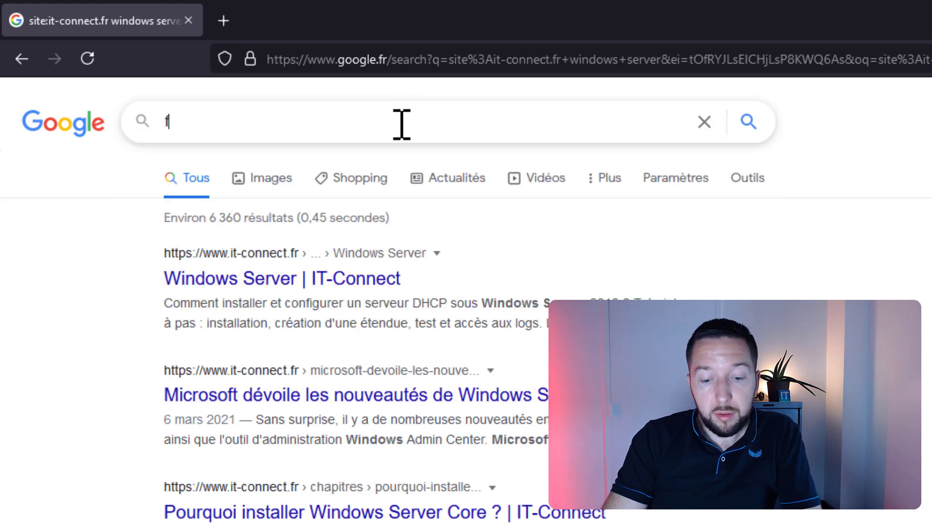
text(filetype:)
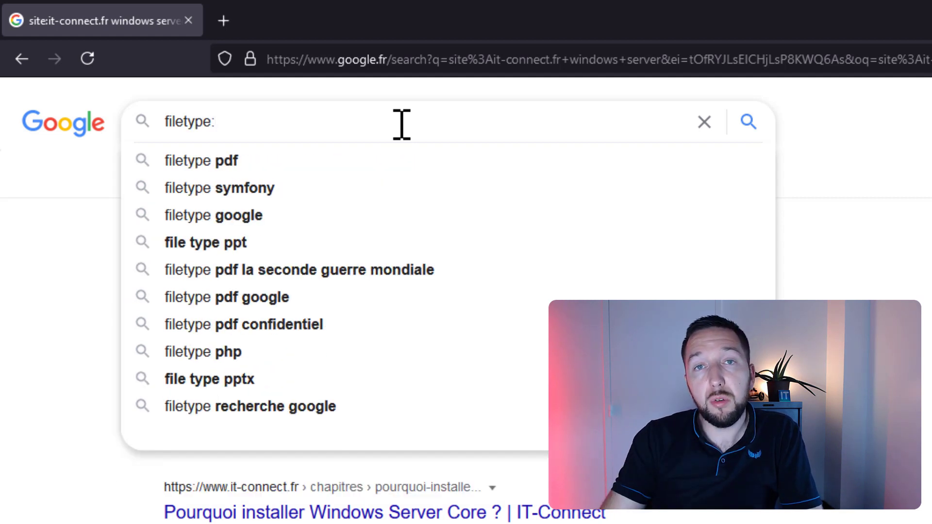
text(pdf)
key(Return)
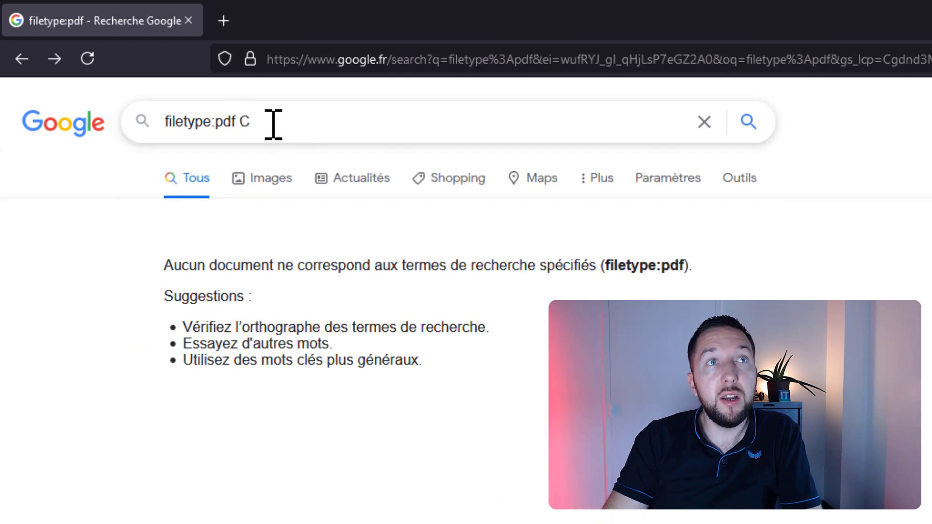
Add the keyword CV to the filetype:pdf query, run it and look through the PDF results
text(CV)
key(Return)
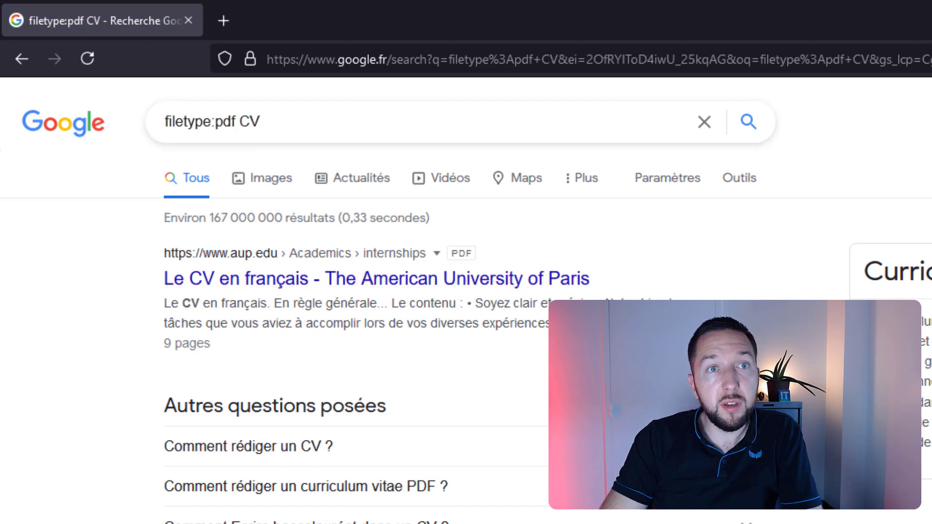
scroll(434, 324, down, 10)
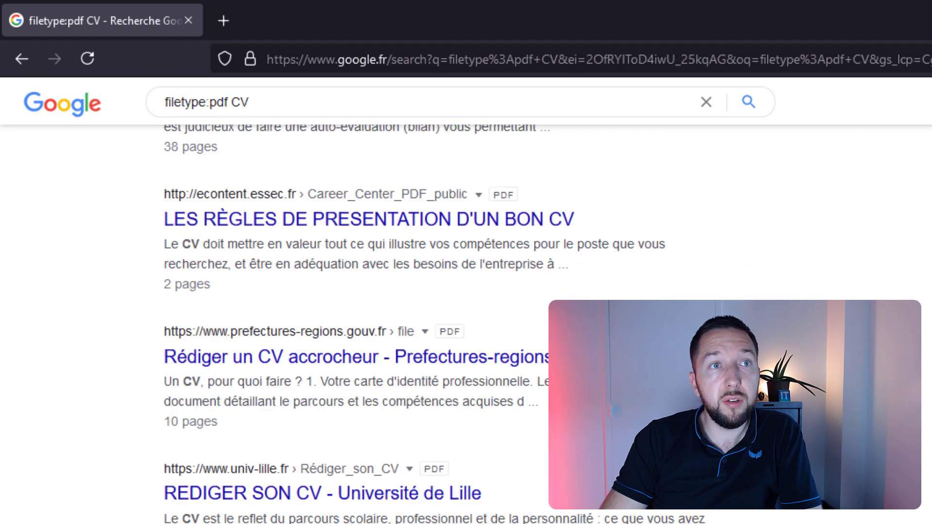
scroll(434, 324, up, 10)
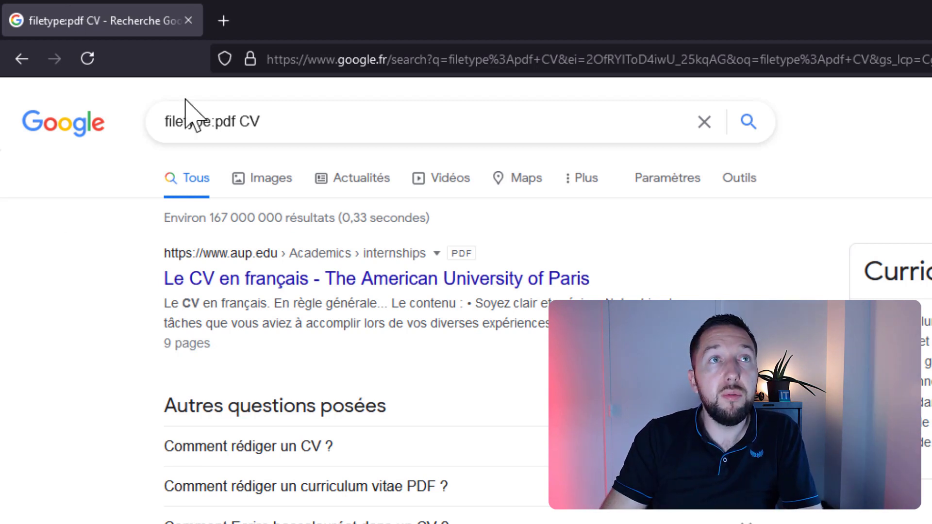
Replace the keyword CV with passwords in the filetype:pdf query, run it and look through the results
click(285, 121)
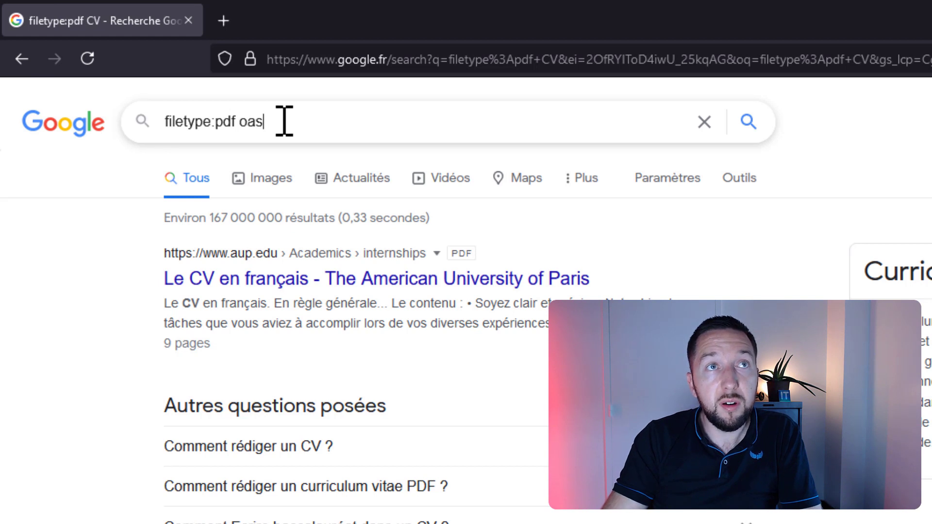
text(passwords)
key(Return)
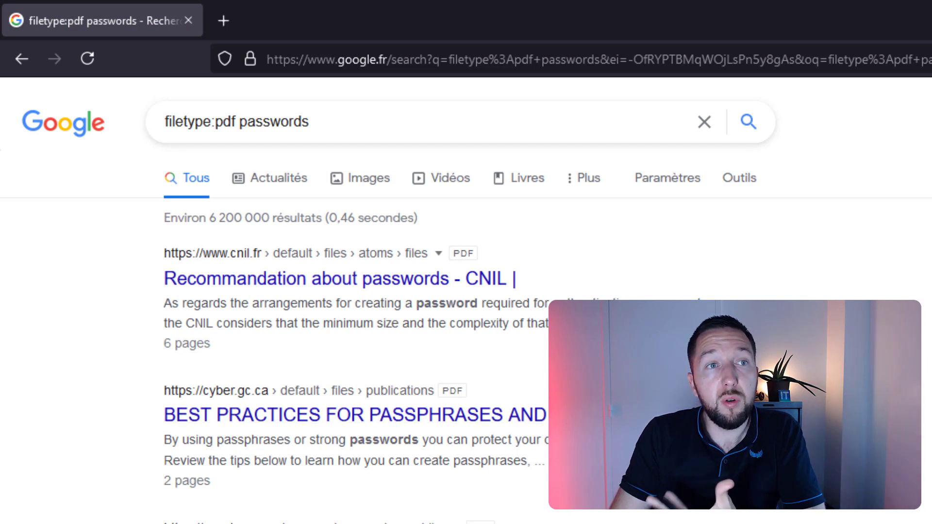
scroll(340, 291, down, 15)
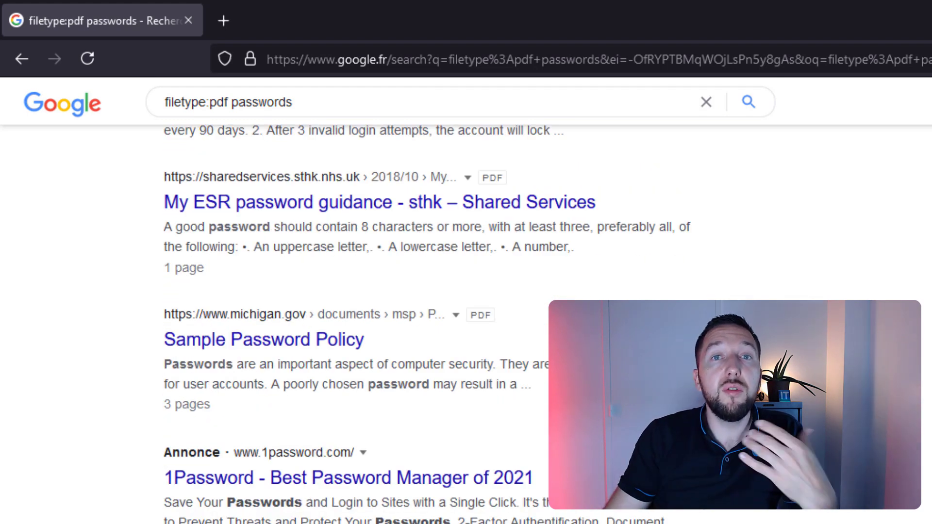
scroll(339, 291, up, 15)
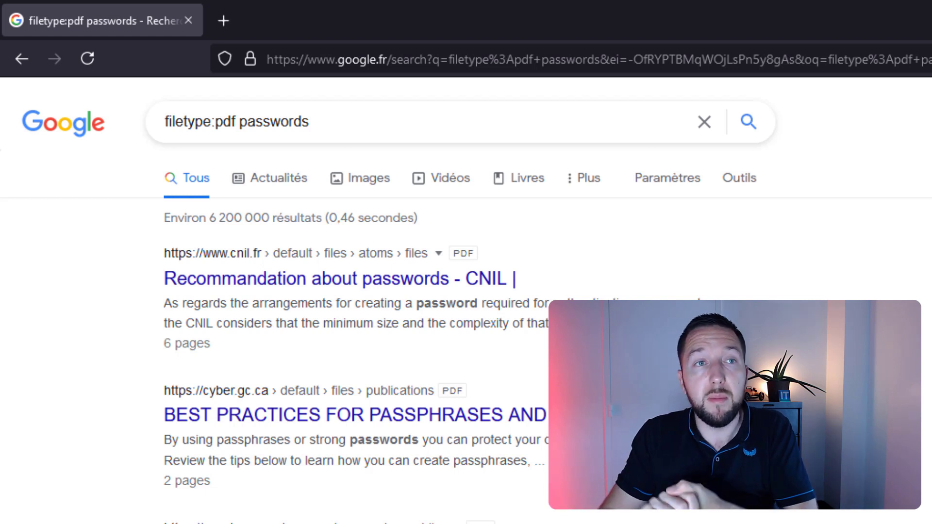
Clear the query and search for pages titled with intitle:"GLPI - Authentification"
click(383, 118)
key(ctrl+a)
key(BackSpace)
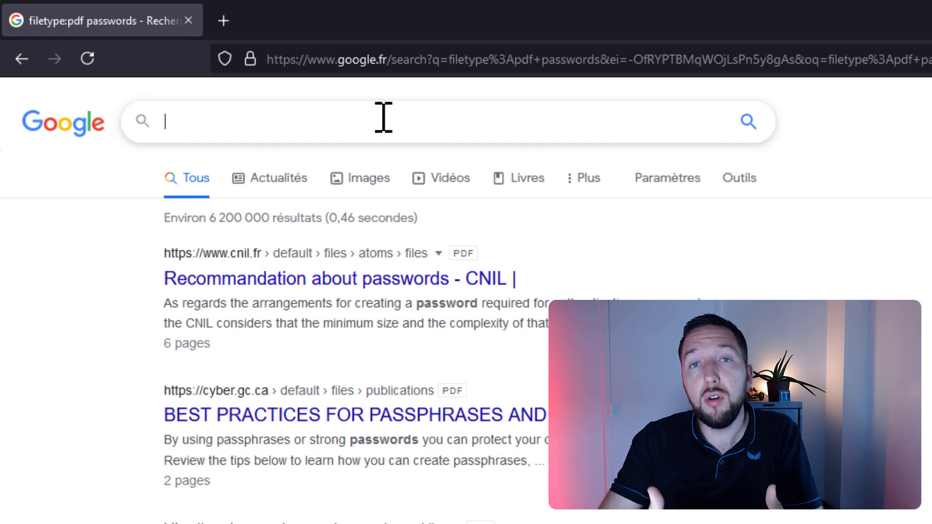
text(intitle:"GLPI - Authentification")
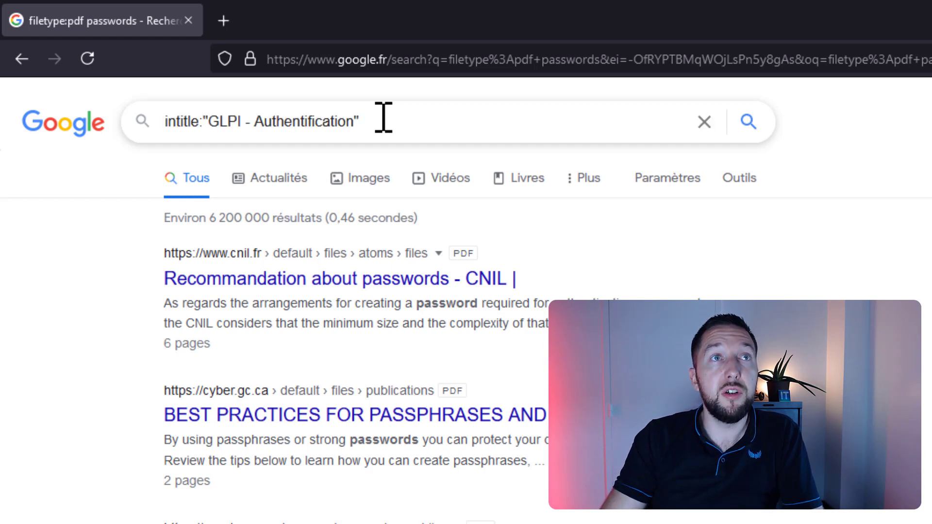
key(Return)
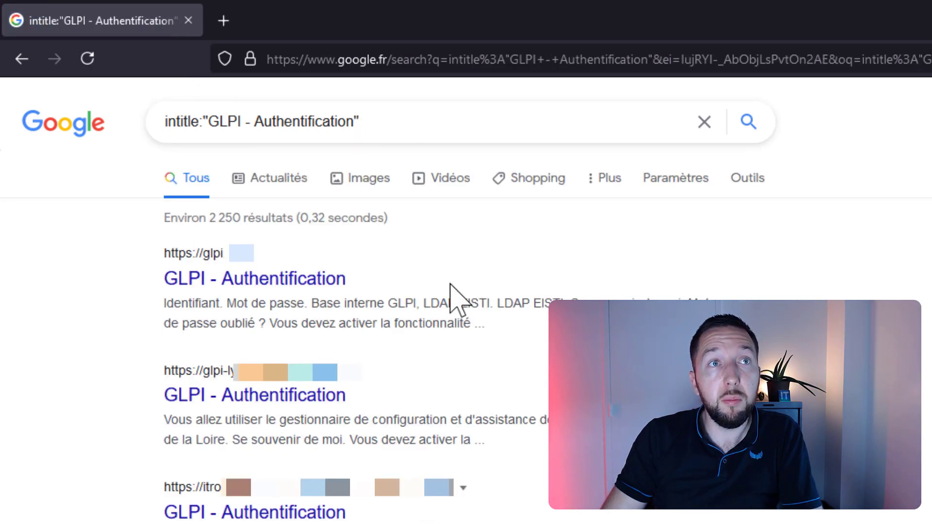
Highlight the quoted title in the query, and open the first GLPI - Authentification result in a new tab to view it
drag(204, 122, 422, 125)
click(424, 125)
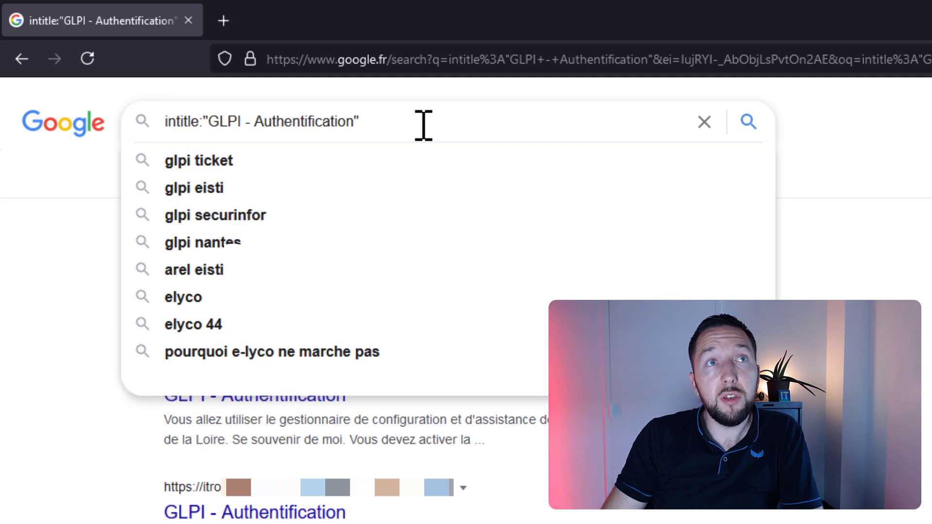
key(Escape)
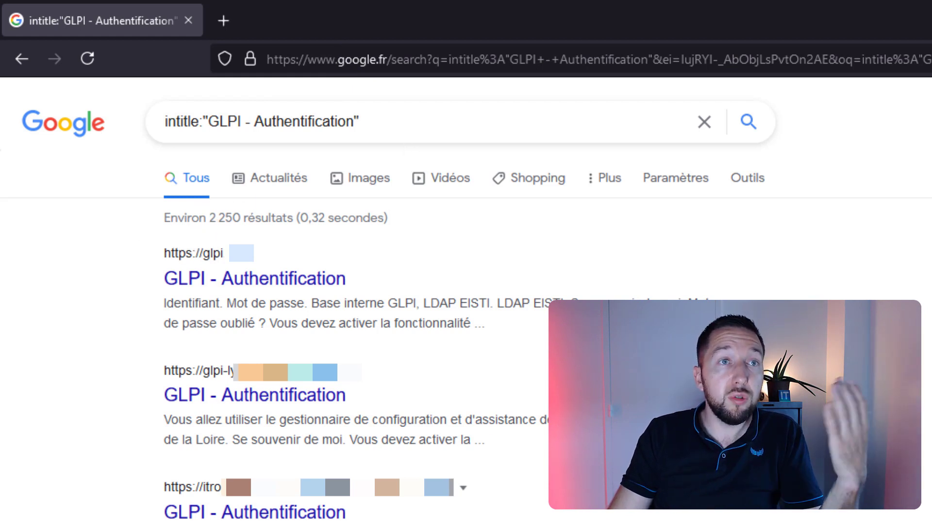
middle_click(283, 284)
click(310, 14)
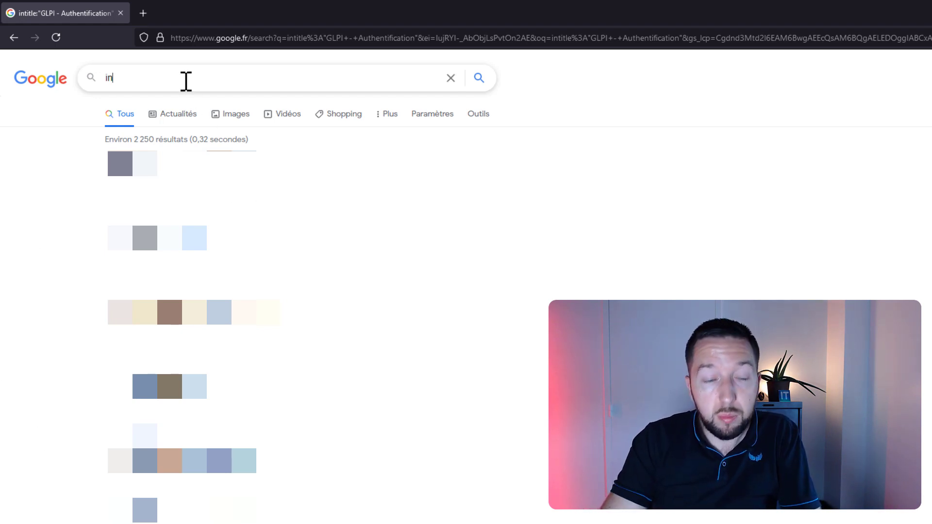
Search for pages by address with inurl:/login.rsp, adapting the suggested login.rsp query, and look through the results
text(inurl)
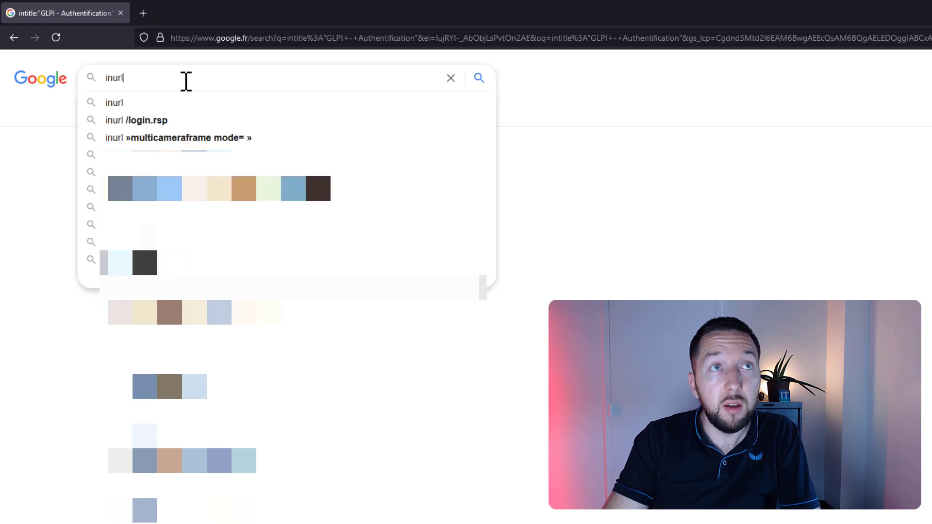
text(:)
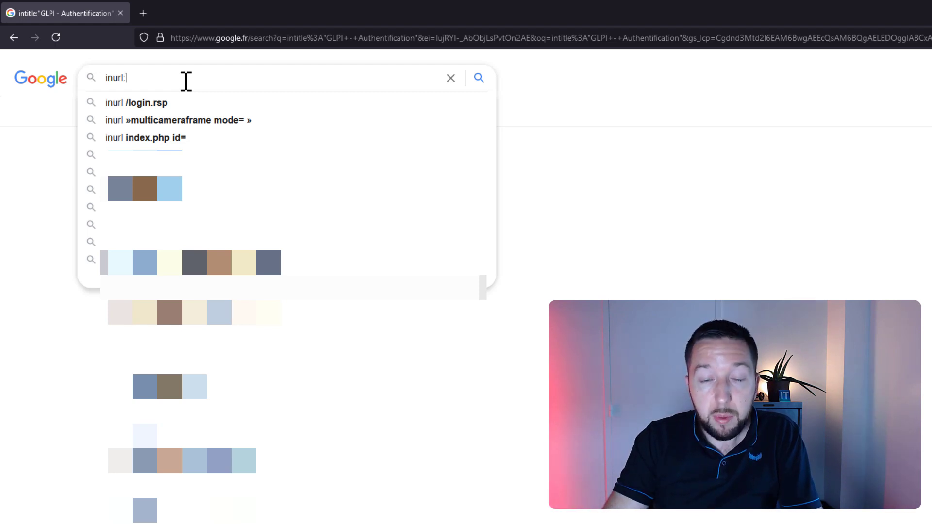
text(/)
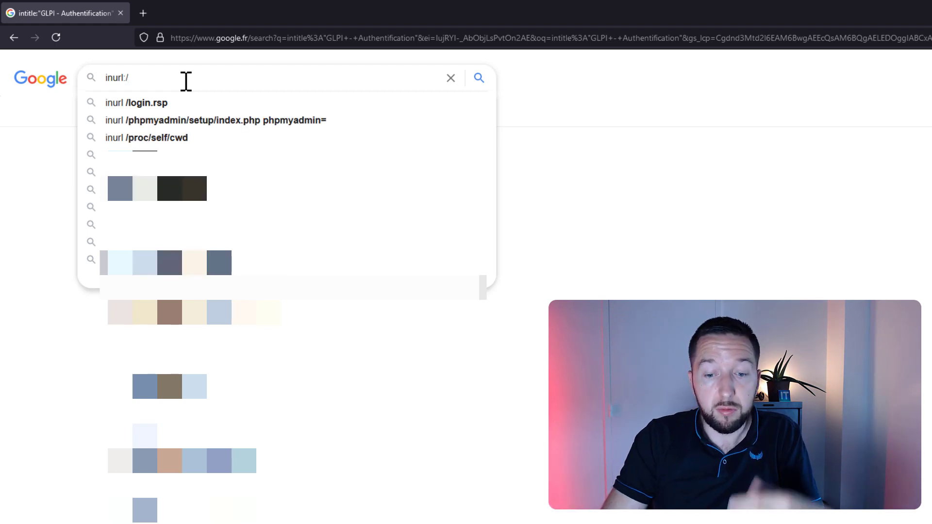
key(Down)
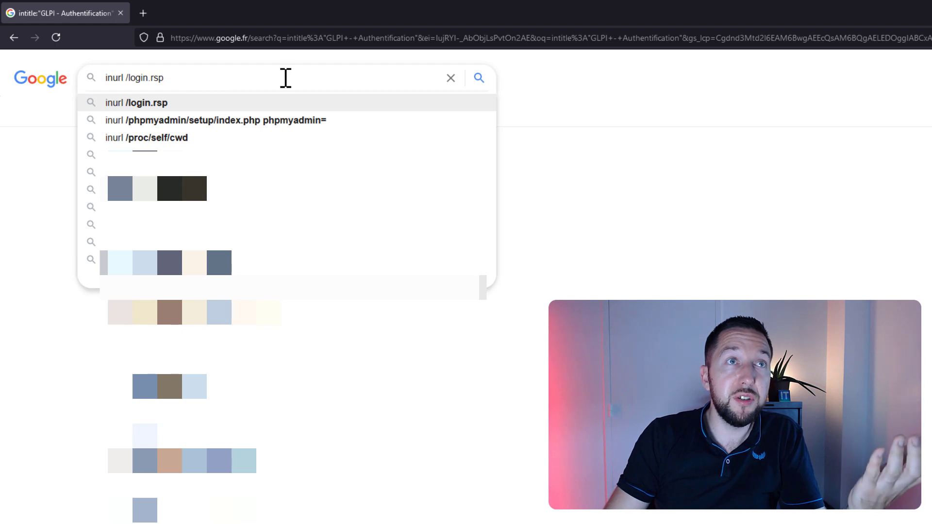
key(Left)
key(Left)
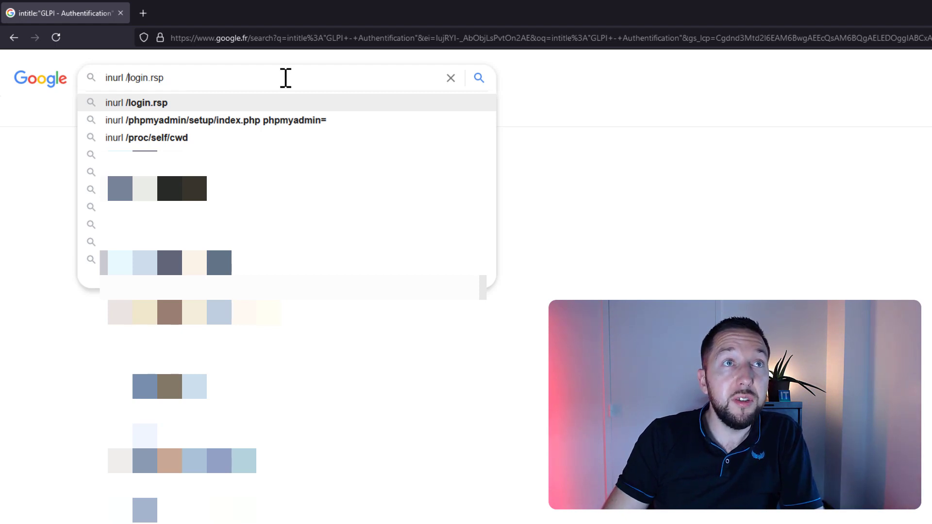
key(BackSpace)
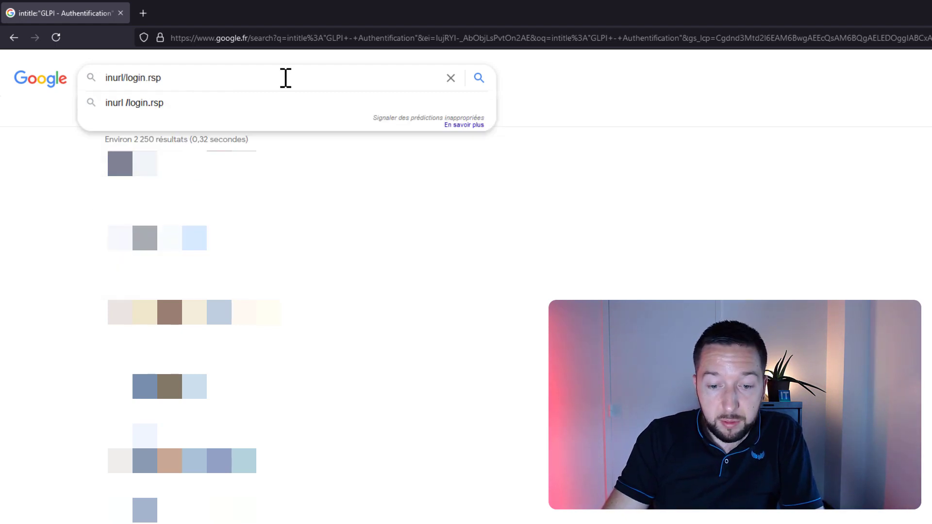
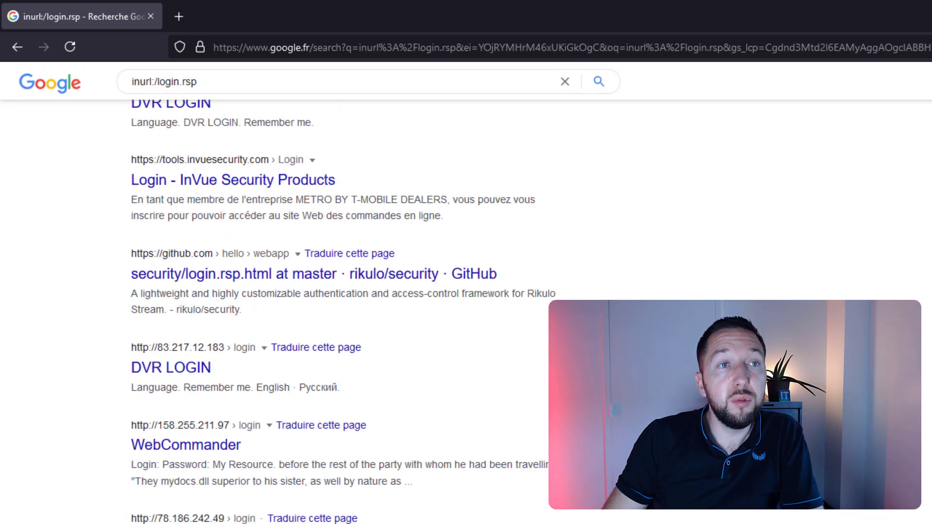
scroll(119, 385, up, 10)
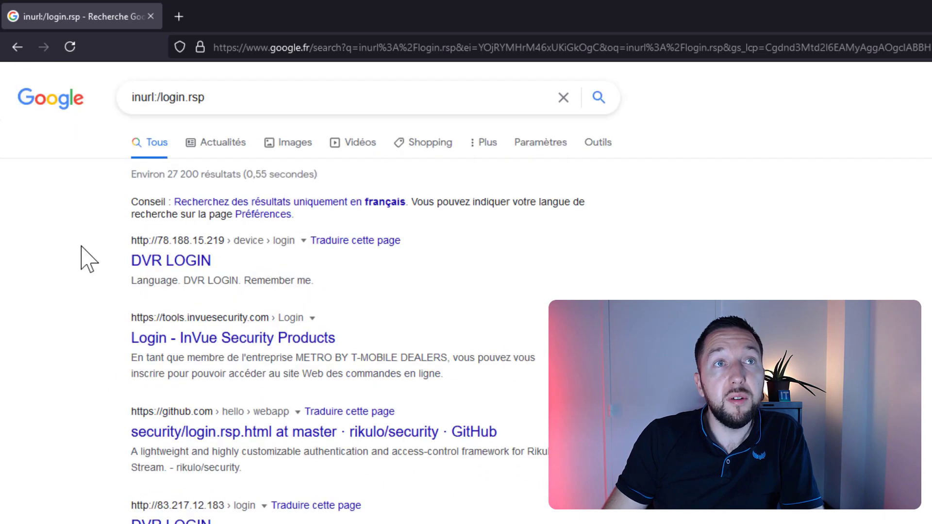
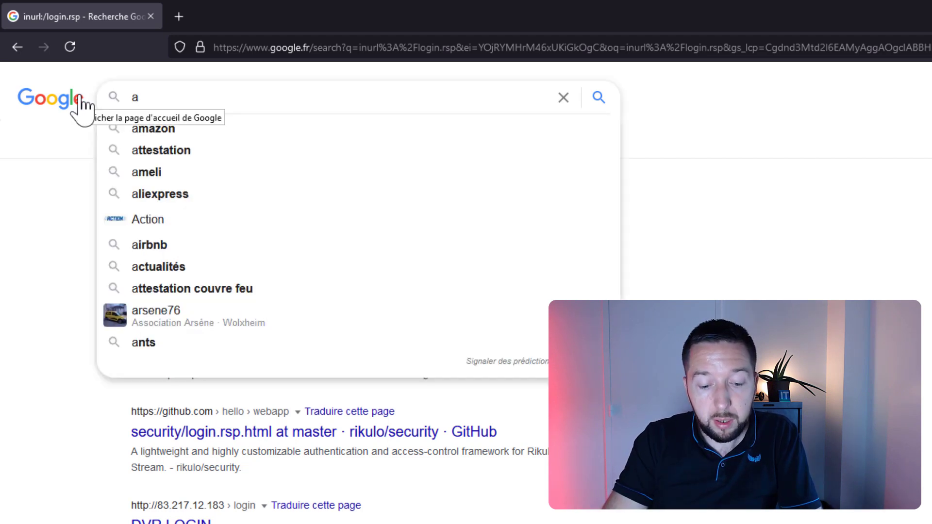
Search with after:2021-05-01, add site:it-connect.fr to the query, run it again and look through the results
text(fter:2021-05-01)
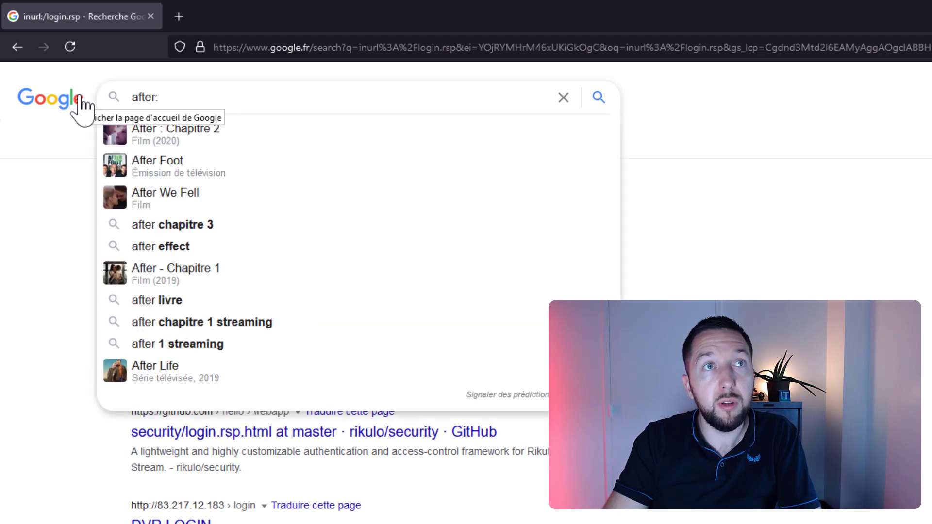
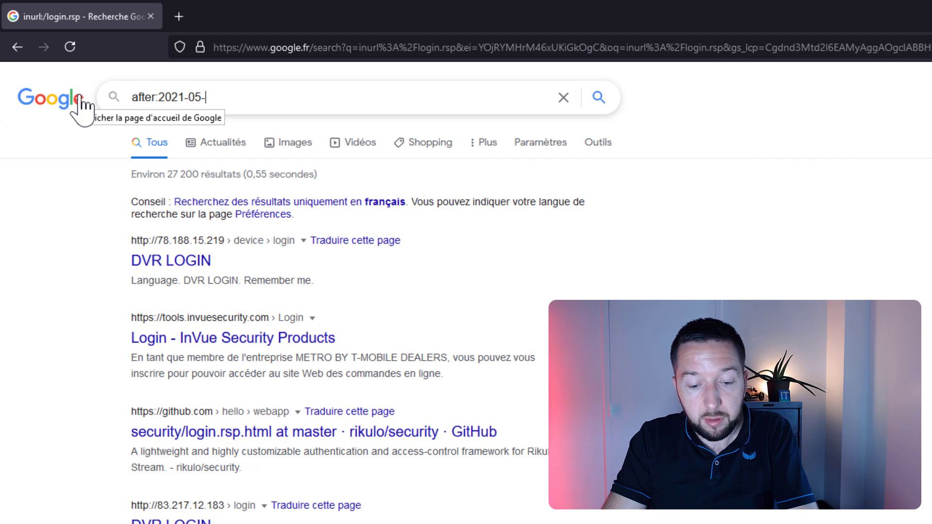
key(Return)
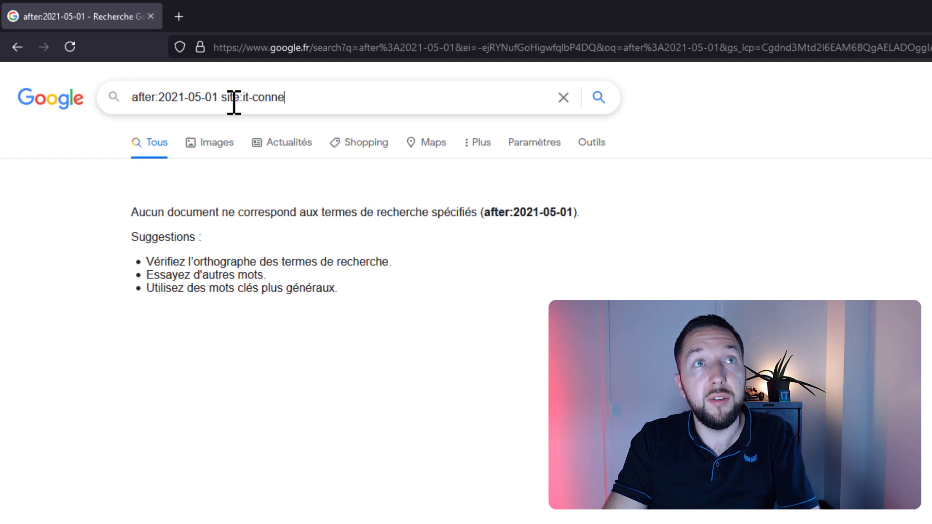
text(fr)
key(Return)
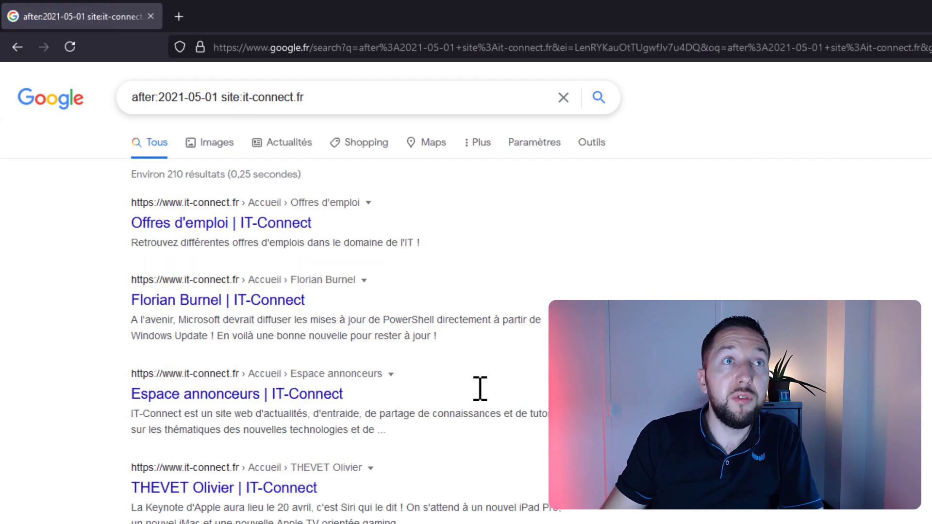
scroll(381, 296, down, 10)
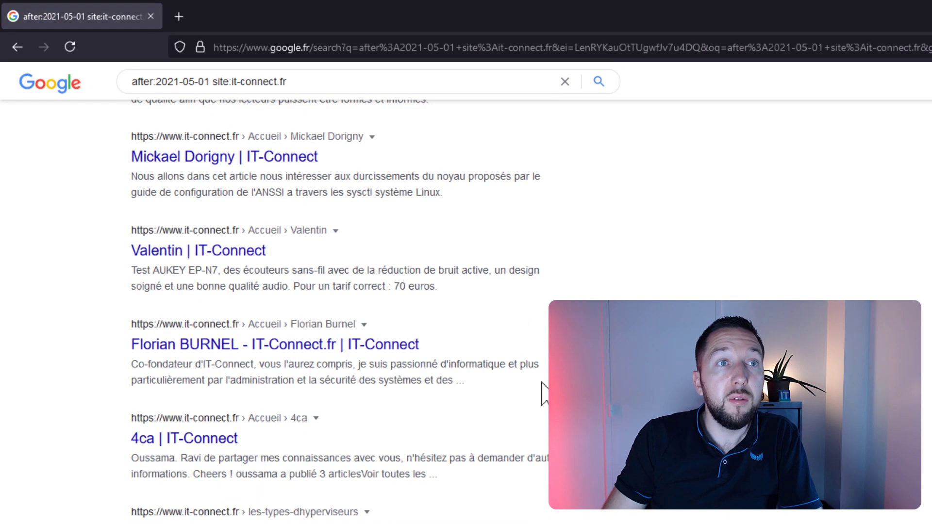
scroll(512, 509, up, 10)
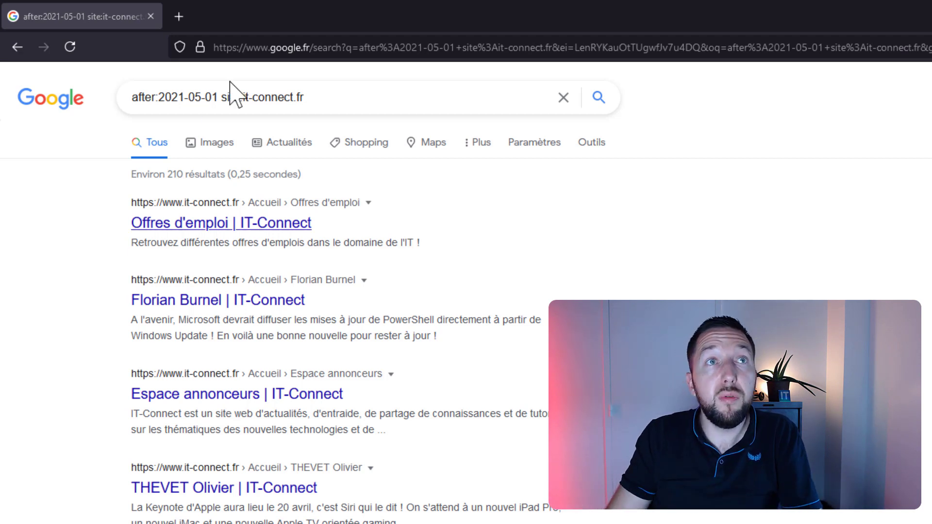
Replace the query with filetype:docx OR filetype:pdf and highlight its first filetype condition
click(262, 95)
key(ctrl+a)
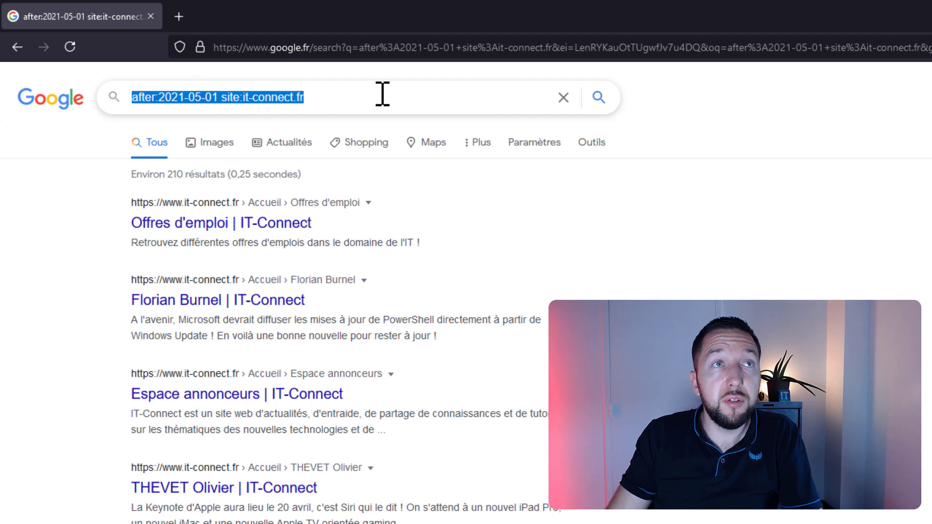
text(filetype:docx OR filetype:pdf)
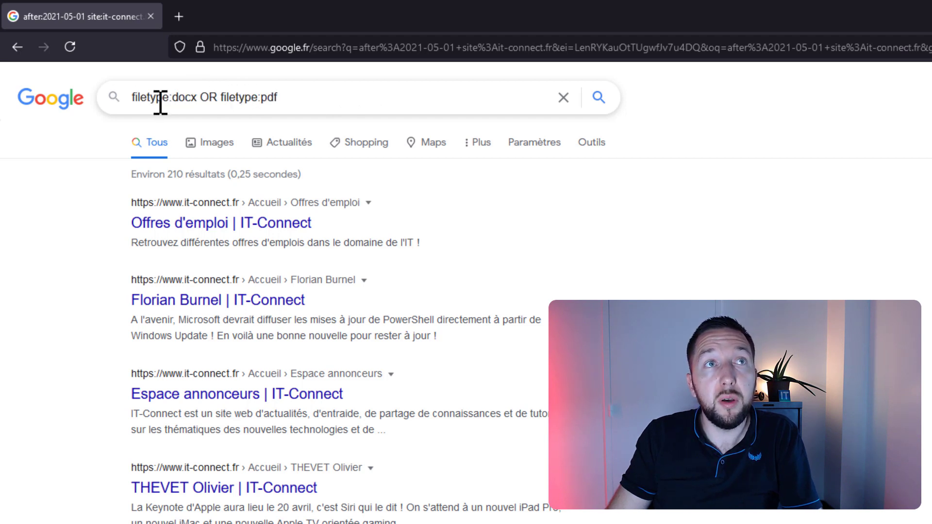
drag(136, 99, 217, 99)
click(228, 102)
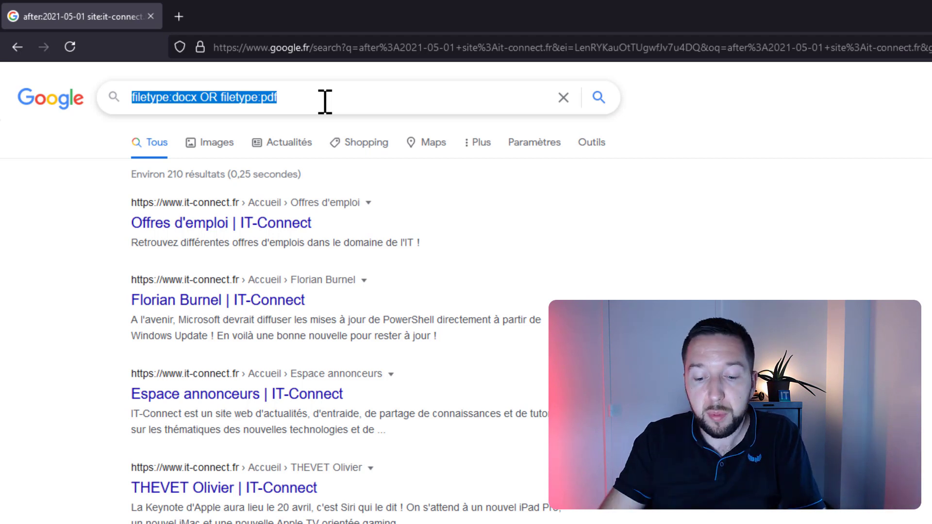
Replace the query with movie:will smith and run the search
text(movie:will s)
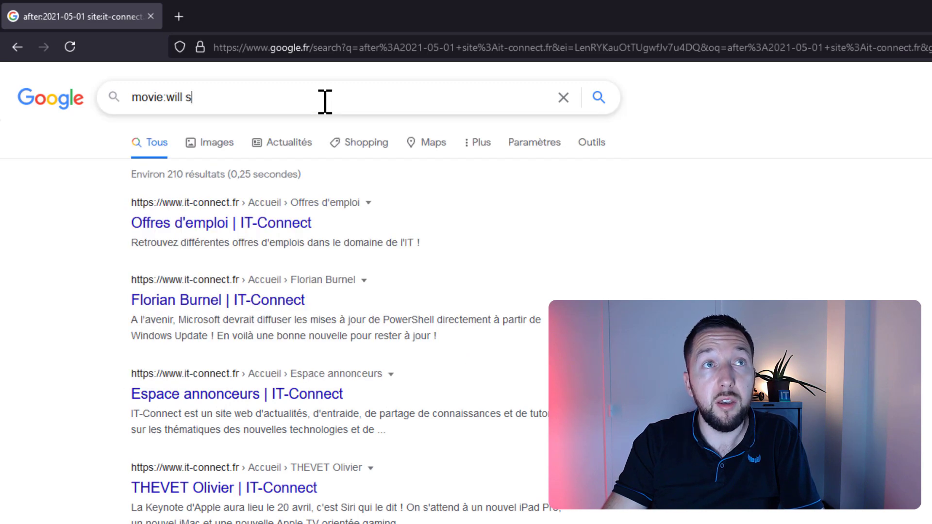
text(mith)
key(Return)
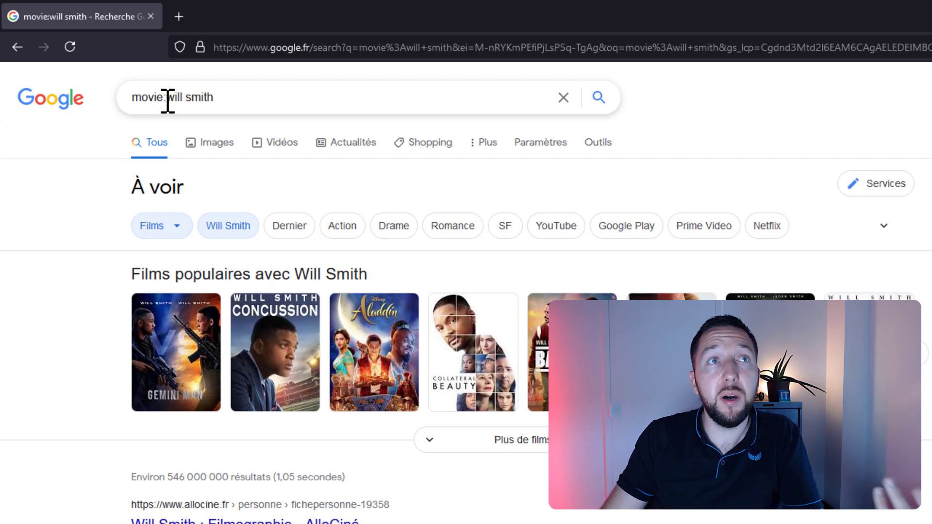
Remove the movie: operator to search for will smith alone, and return to the previous results page
drag(168, 100, 90, 98)
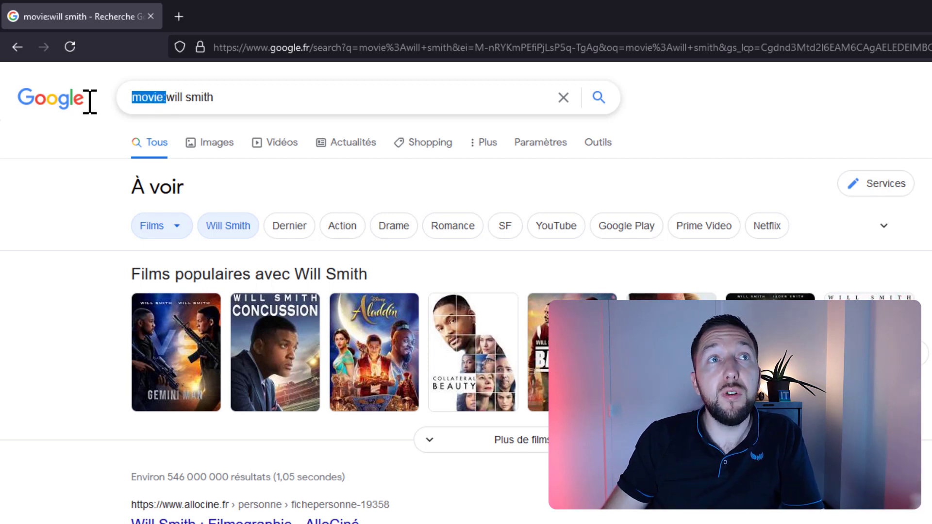
key(BackSpace)
key(Return)
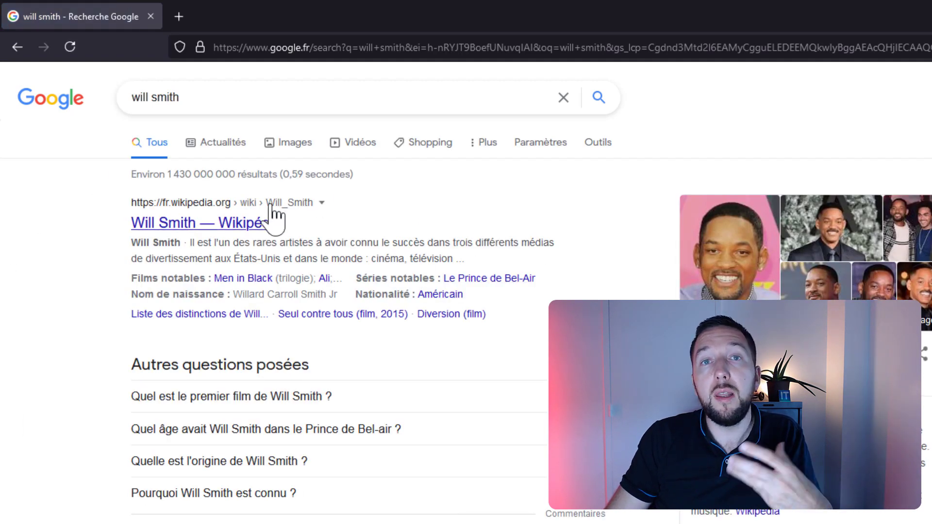
click(18, 47)
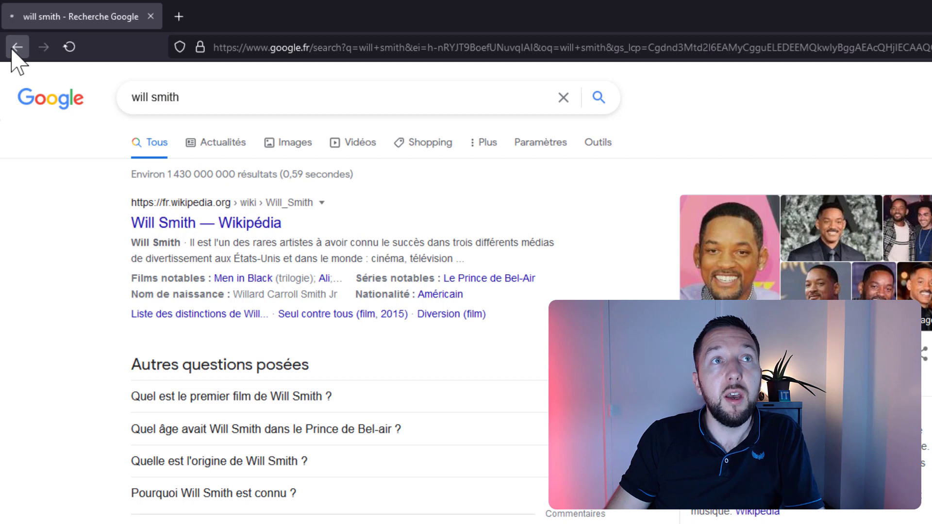